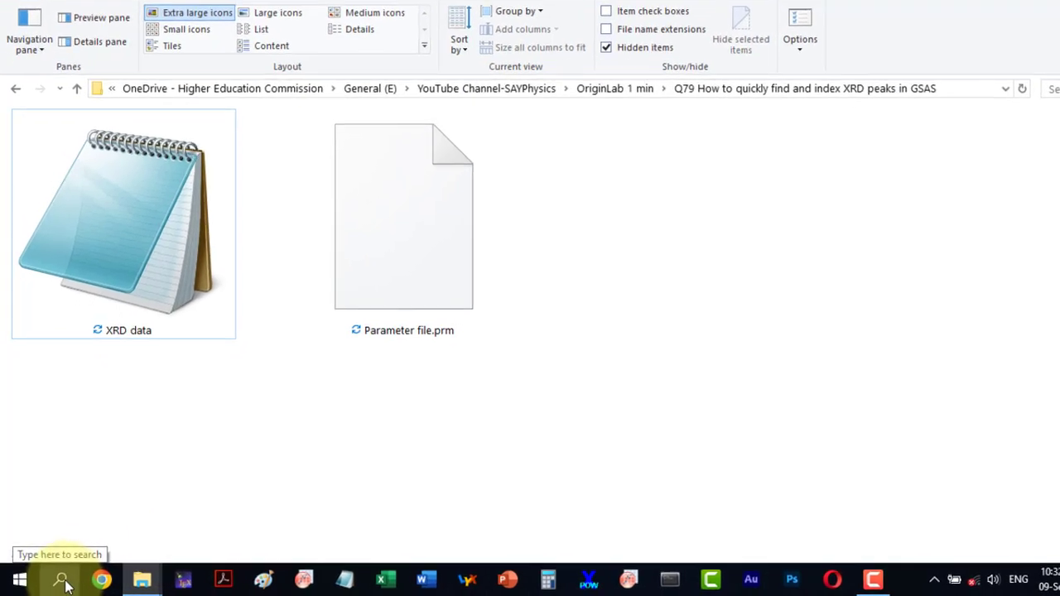
Step: Launch GSASII from a Start search for 'gsas', with the main window left and plots right
{"action": "left_click", "coordinate": [63, 582]}
{"action": "type", "text": "gsas"}
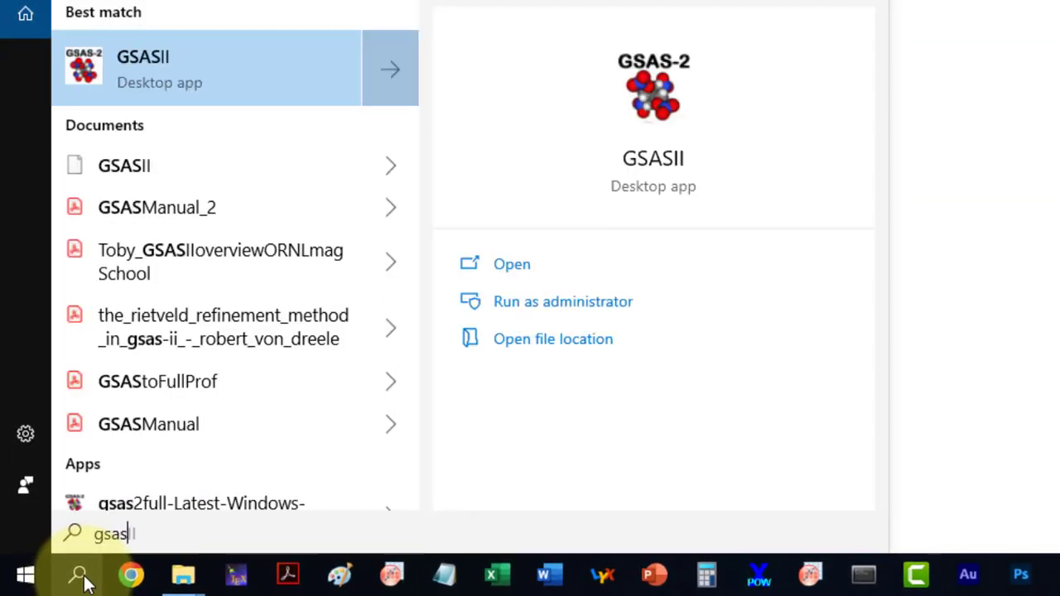
{"action": "left_click", "coordinate": [148, 80]}
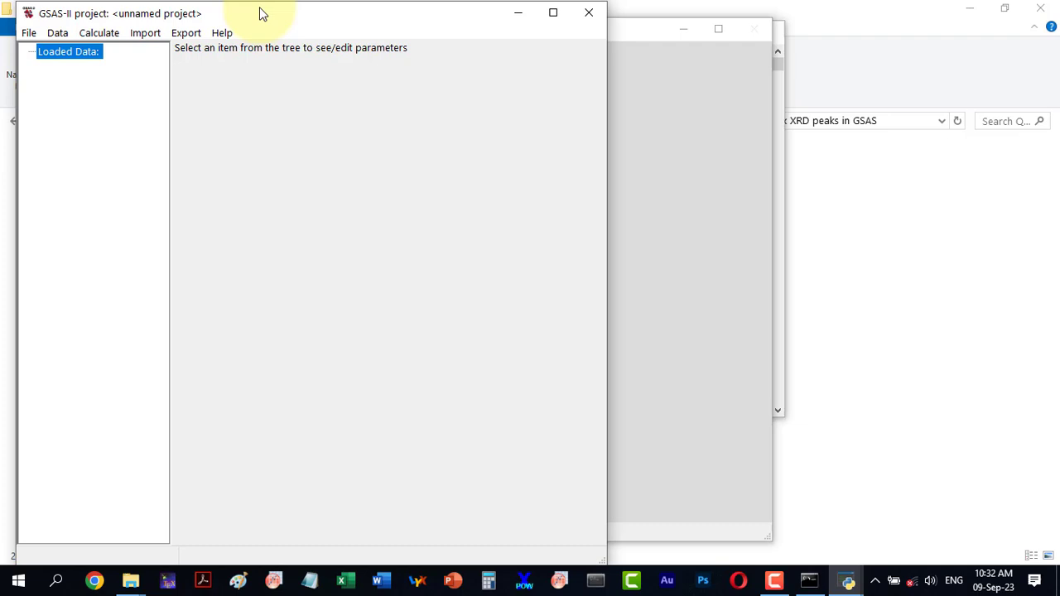
{"action": "left_click_drag", "start_coordinate": [273, 12], "coordinate": [245, 12]}
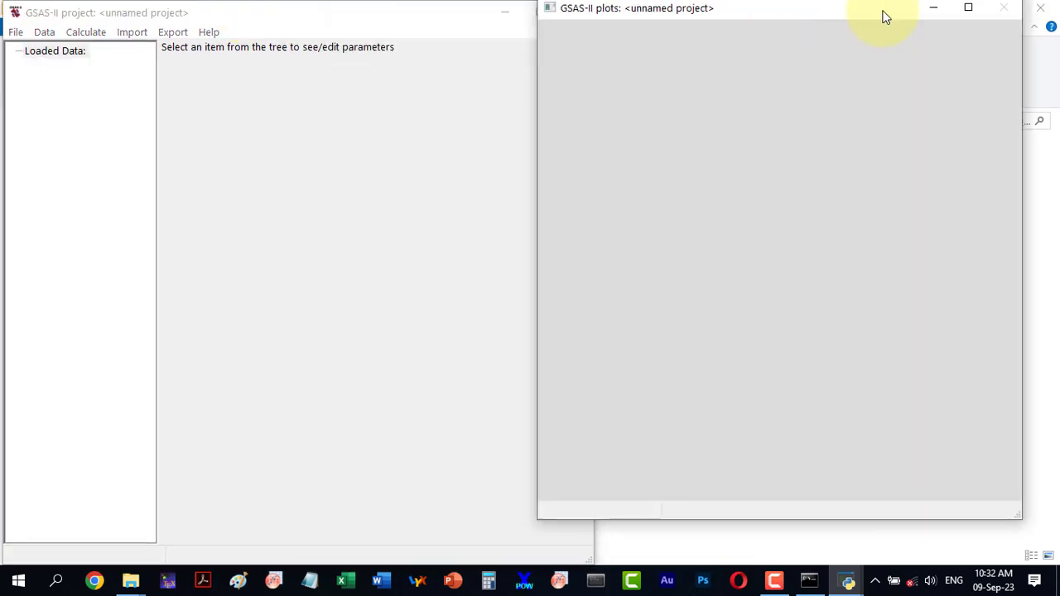
{"action": "left_click_drag", "start_coordinate": [885, 17], "coordinate": [940, 21]}
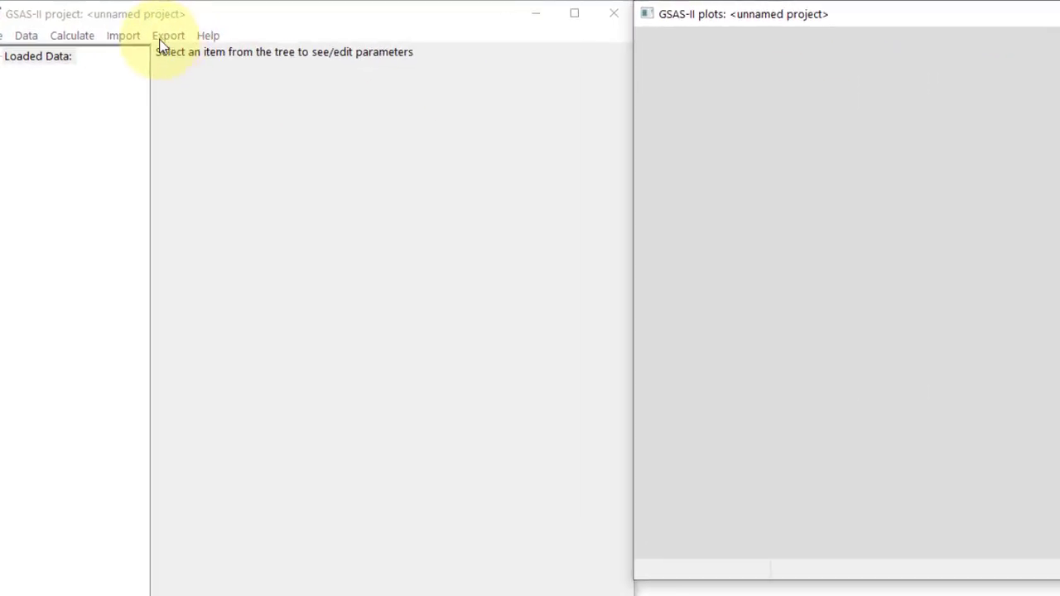
Step: Import 'XRD data' as guessed-format powder data with Parameter file.prm as instrument parameters
{"action": "left_click", "coordinate": [138, 32]}
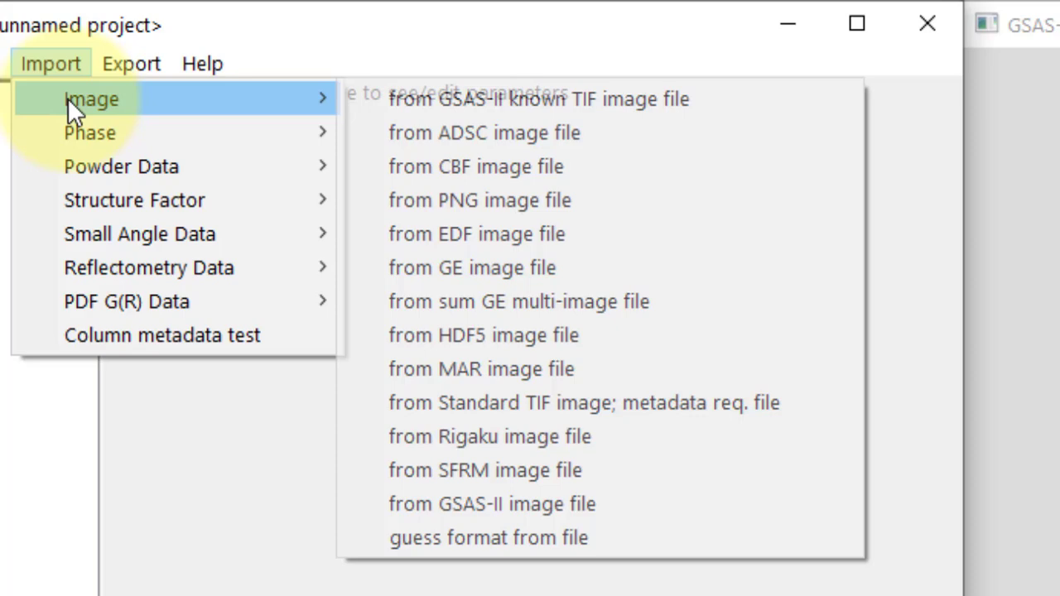
{"action": "mouse_move", "coordinate": [121, 167]}
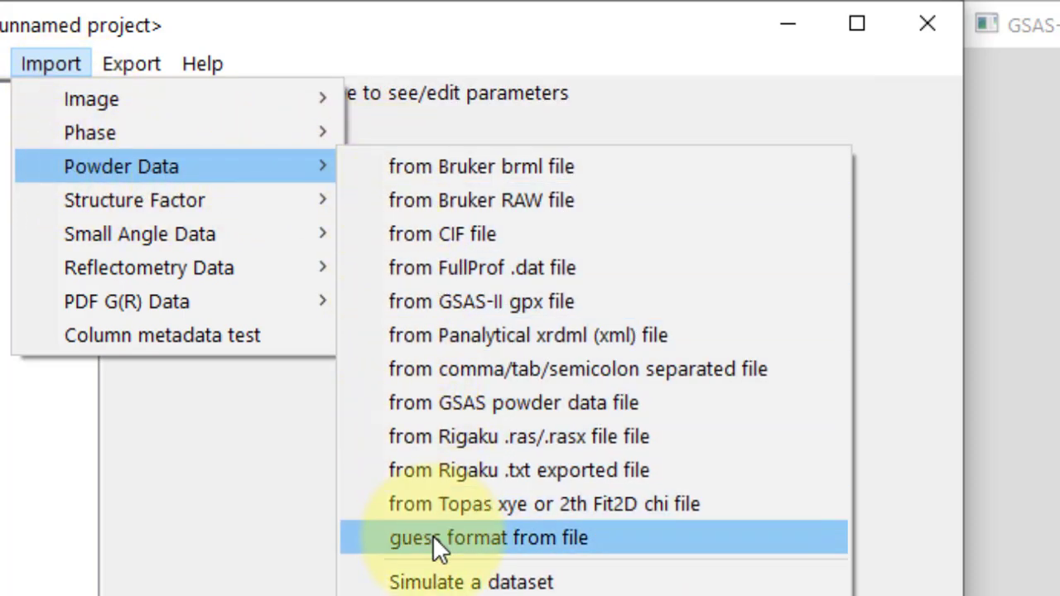
{"action": "left_click", "coordinate": [488, 540]}
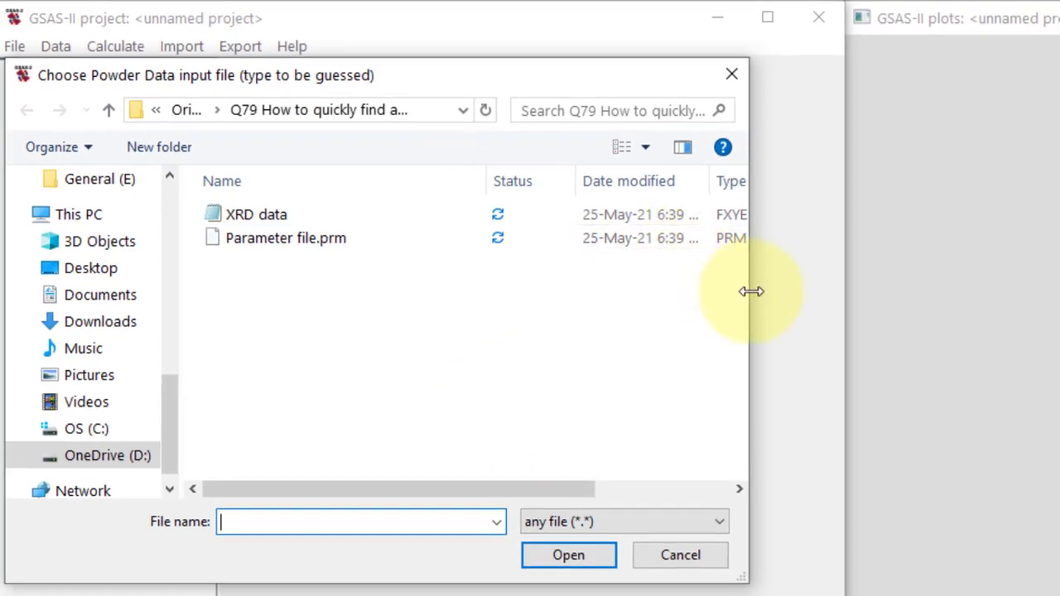
{"action": "left_click_drag", "start_coordinate": [748, 292], "coordinate": [904, 294]}
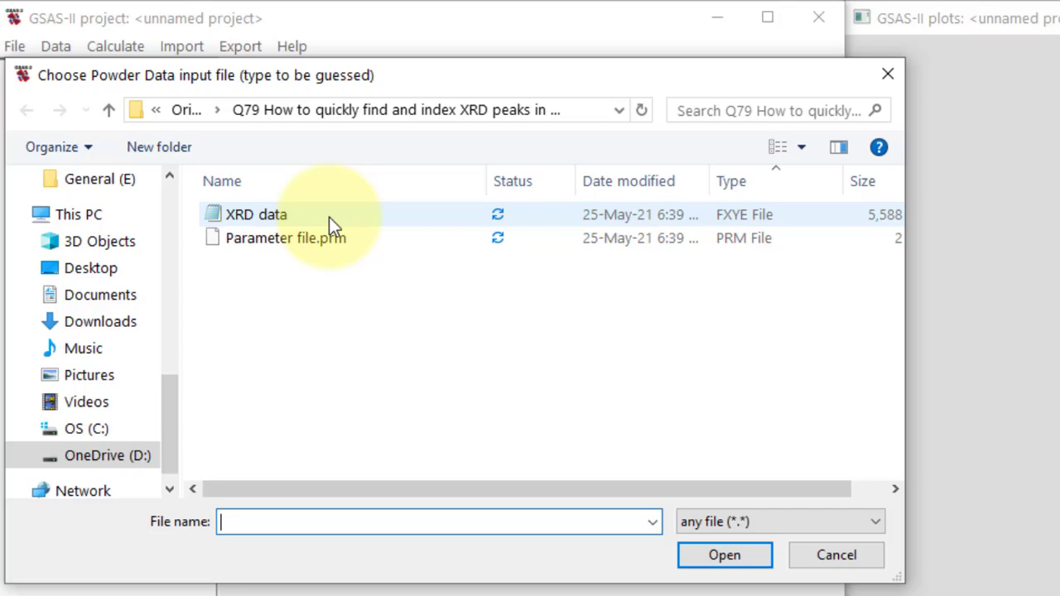
{"action": "left_click", "coordinate": [288, 217]}
{"action": "double_click", "coordinate": [288, 217]}
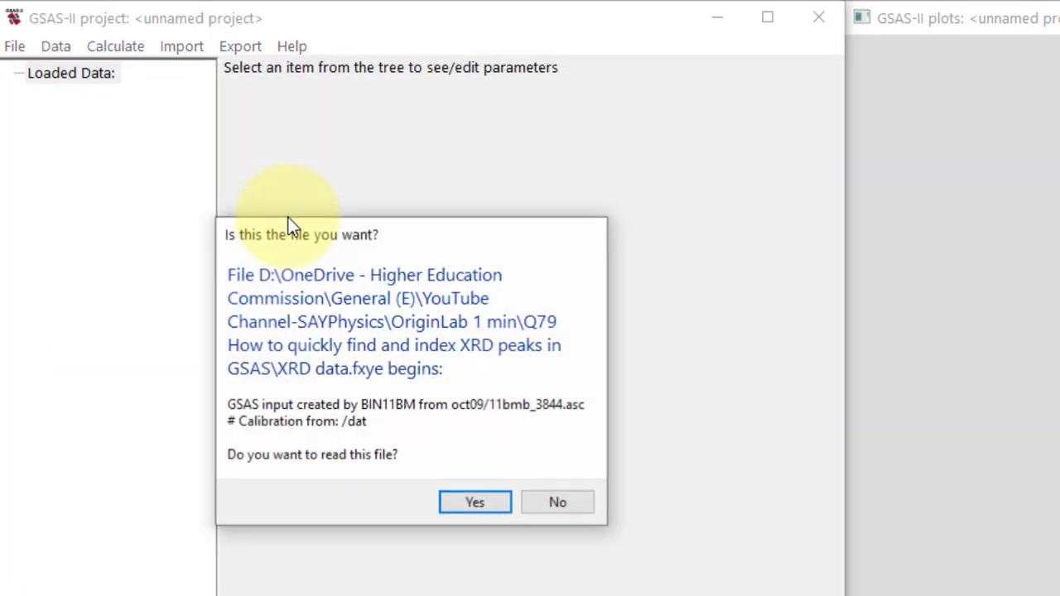
{"action": "left_click", "coordinate": [475, 505]}
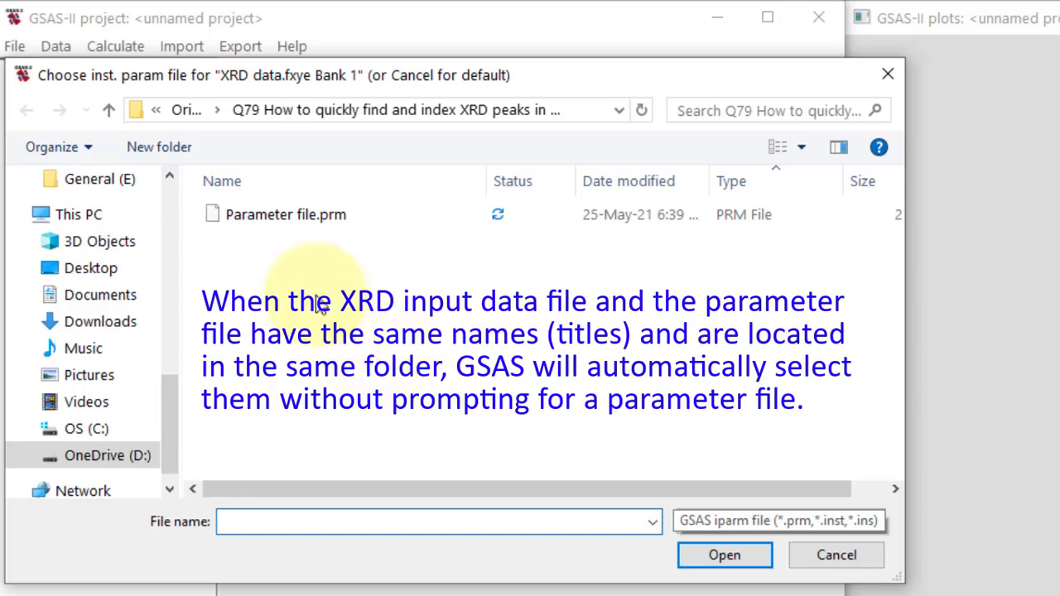
{"action": "left_click", "coordinate": [299, 215]}
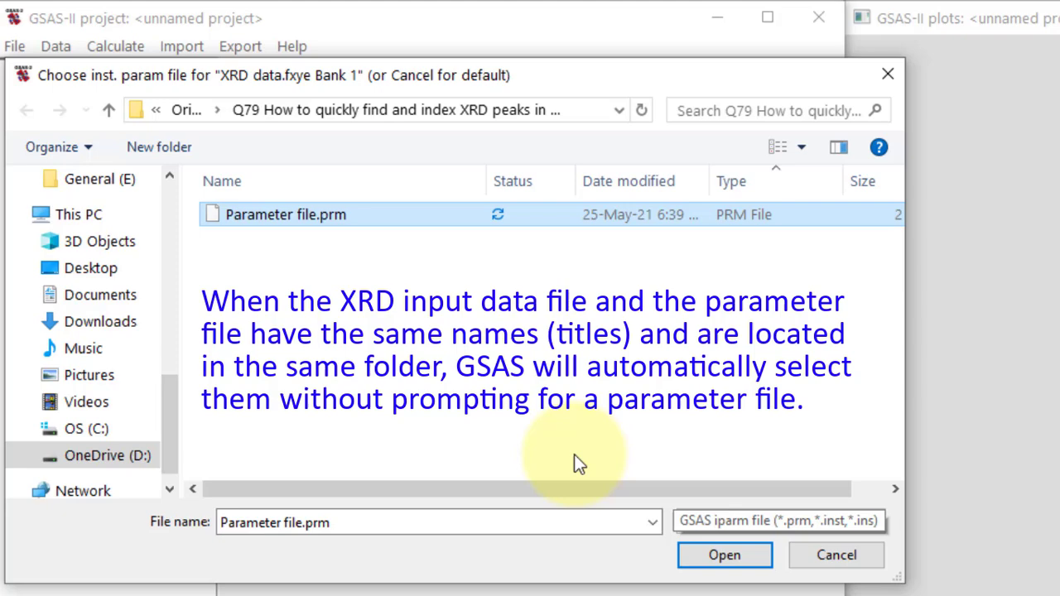
{"action": "left_click", "coordinate": [714, 559]}
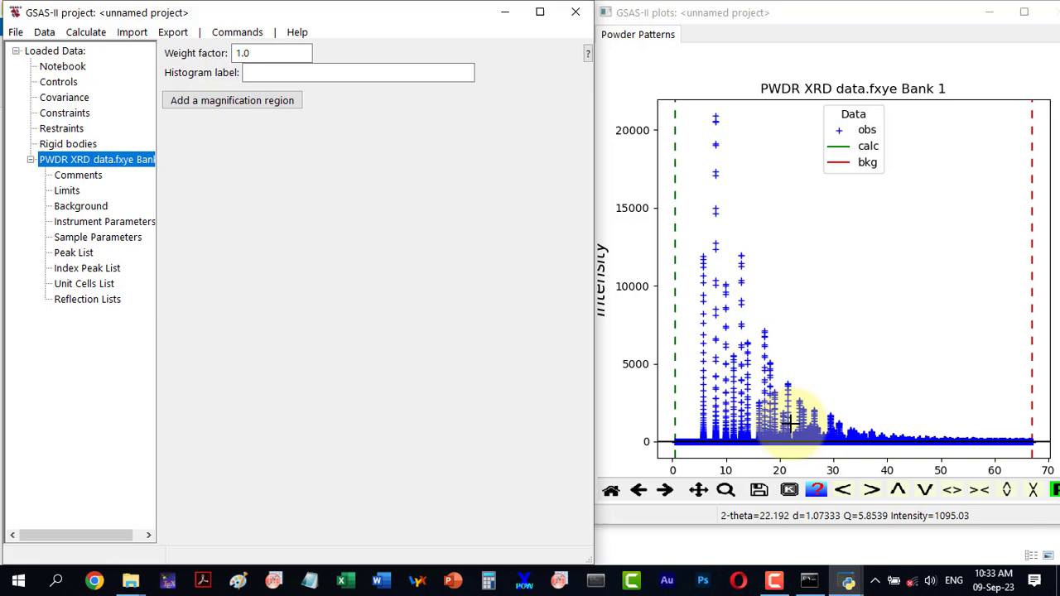
Step: Zoom the plot onto the strong peaks between about 3° and 22° two-theta
{"action": "left_click", "coordinate": [749, 459]}
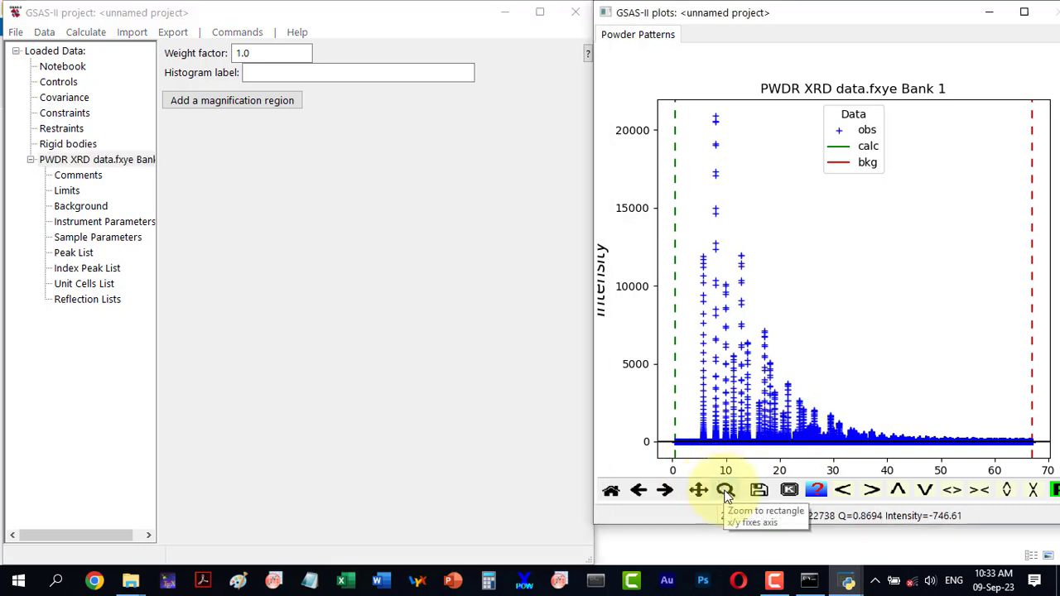
{"action": "left_click", "coordinate": [726, 491]}
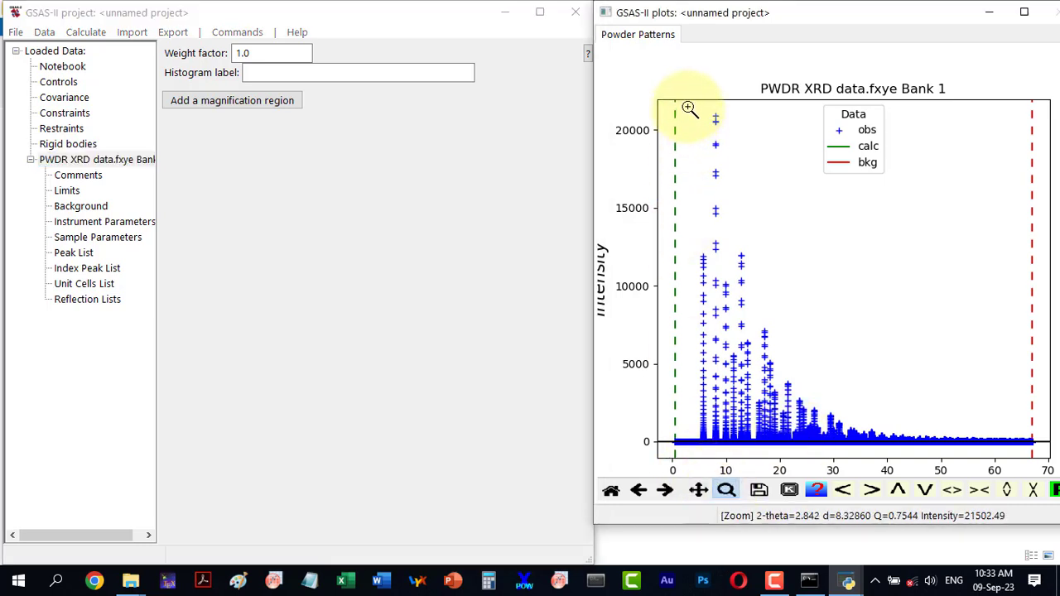
{"action": "mouse_move", "coordinate": [689, 109]}
{"action": "left_mouse_down"}
{"action": "mouse_move", "coordinate": [770, 437]}
{"action": "mouse_move", "coordinate": [792, 451]}
{"action": "left_mouse_up"}
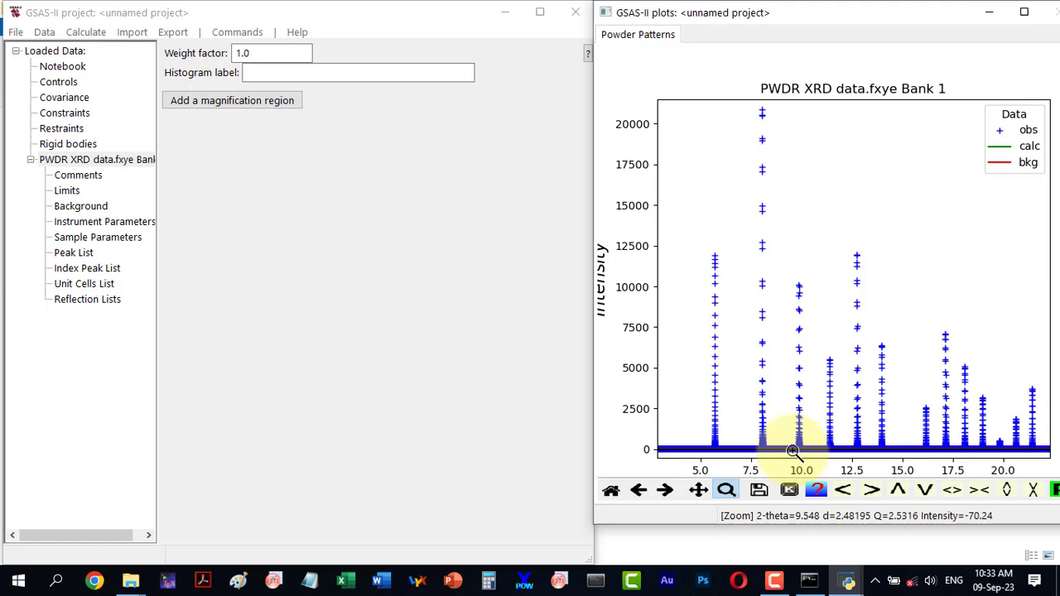
Step: Set the Limits to Tmin 5.0 and Tmax 22 degrees two-theta, and reset the plot
{"action": "left_click", "coordinate": [77, 189]}
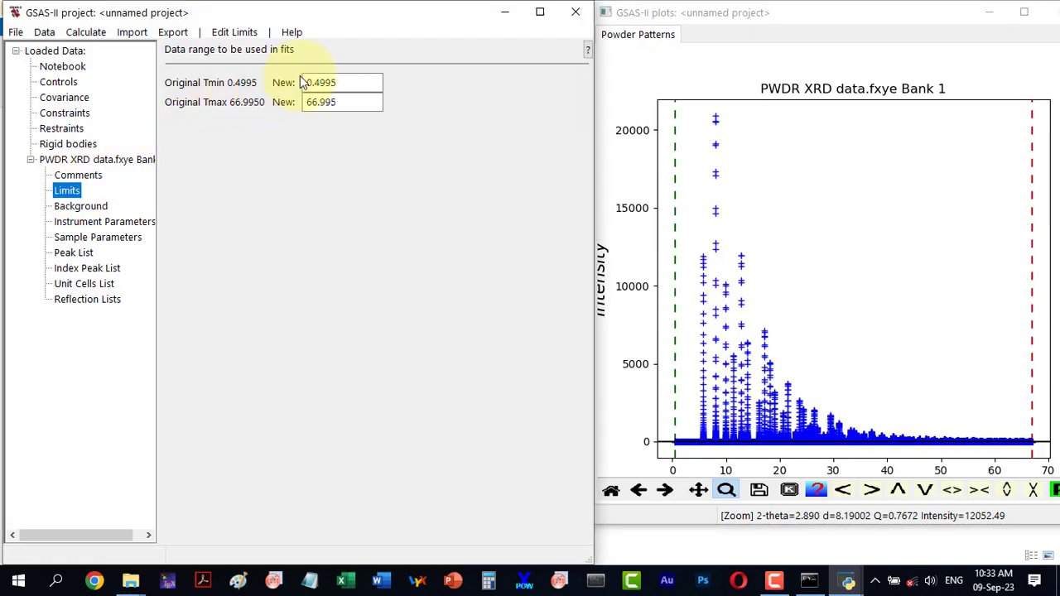
{"action": "double_click", "coordinate": [343, 83]}
{"action": "type", "text": "5"}
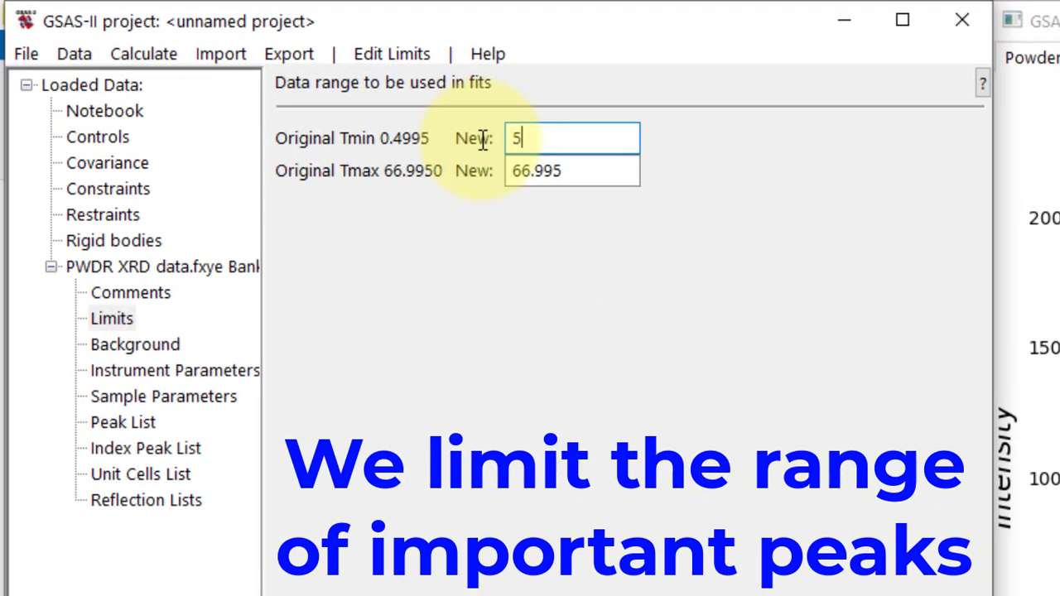
{"action": "key", "text": "BackSpace"}
{"action": "type", "text": "5.0"}
{"action": "left_click", "coordinate": [582, 175]}
{"action": "left_click_drag", "start_coordinate": [580, 172], "coordinate": [491, 178]}
{"action": "type", "text": "22"}
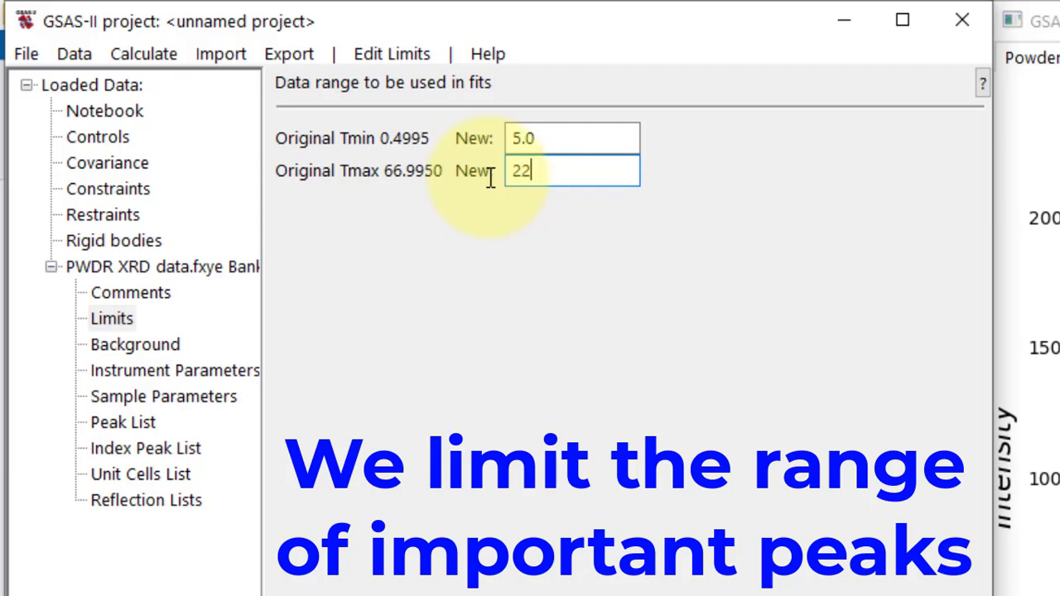
{"action": "key", "text": "Return"}
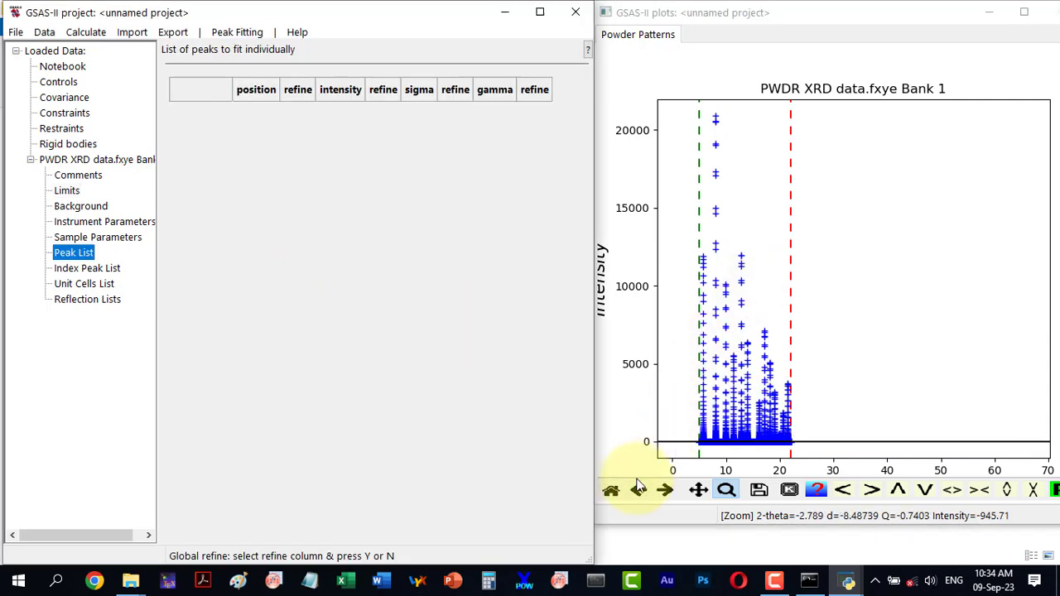
{"action": "left_click", "coordinate": [609, 492]}
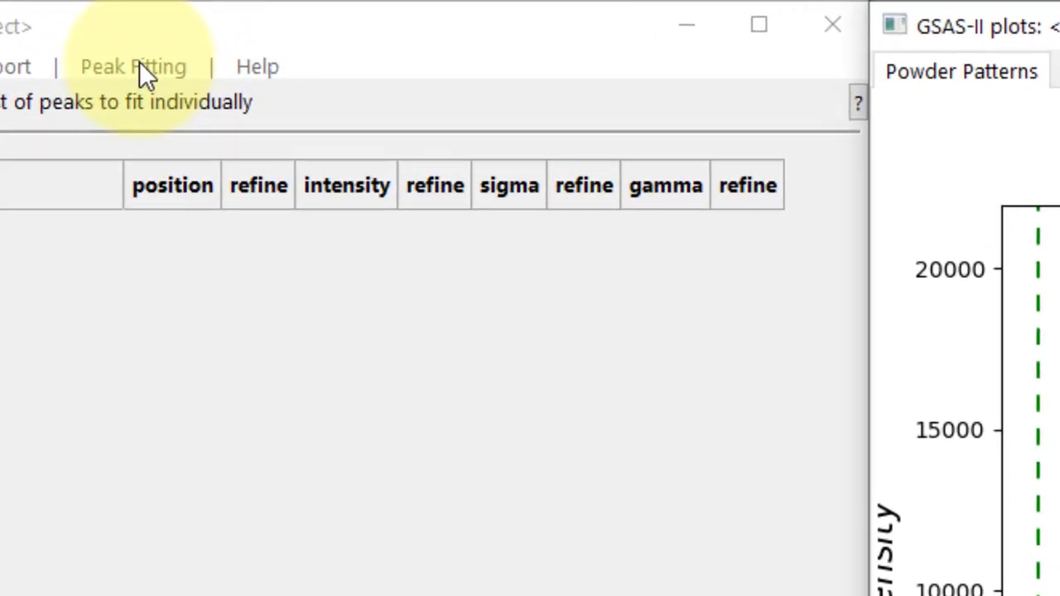
Step: Auto-find the 13 peaks and set position and sigma refinement to 'Y - vary all'
{"action": "left_click", "coordinate": [139, 66]}
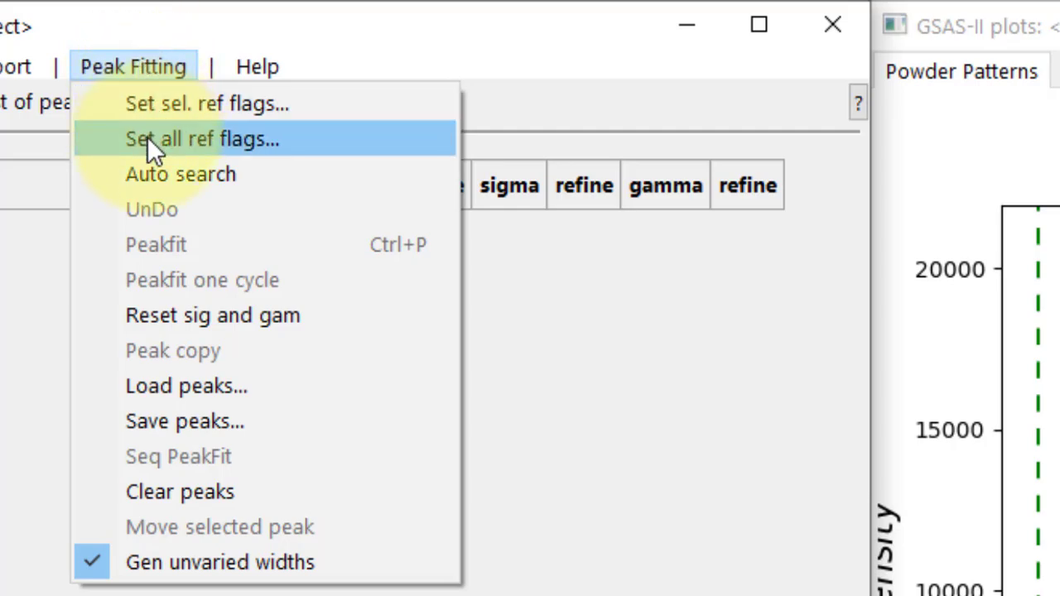
{"action": "left_click", "coordinate": [149, 175]}
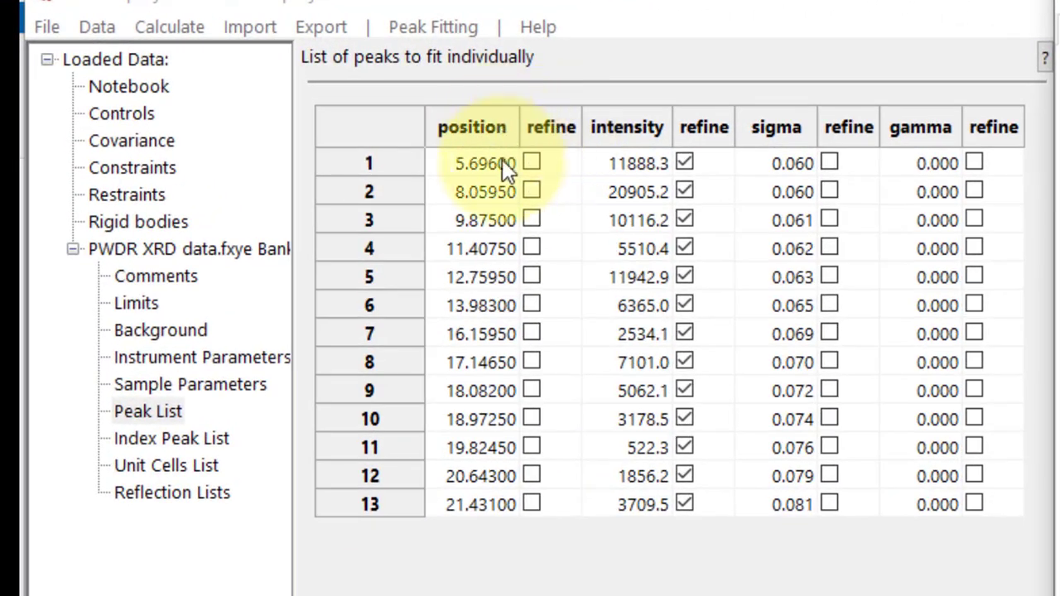
{"action": "double_click", "coordinate": [549, 130]}
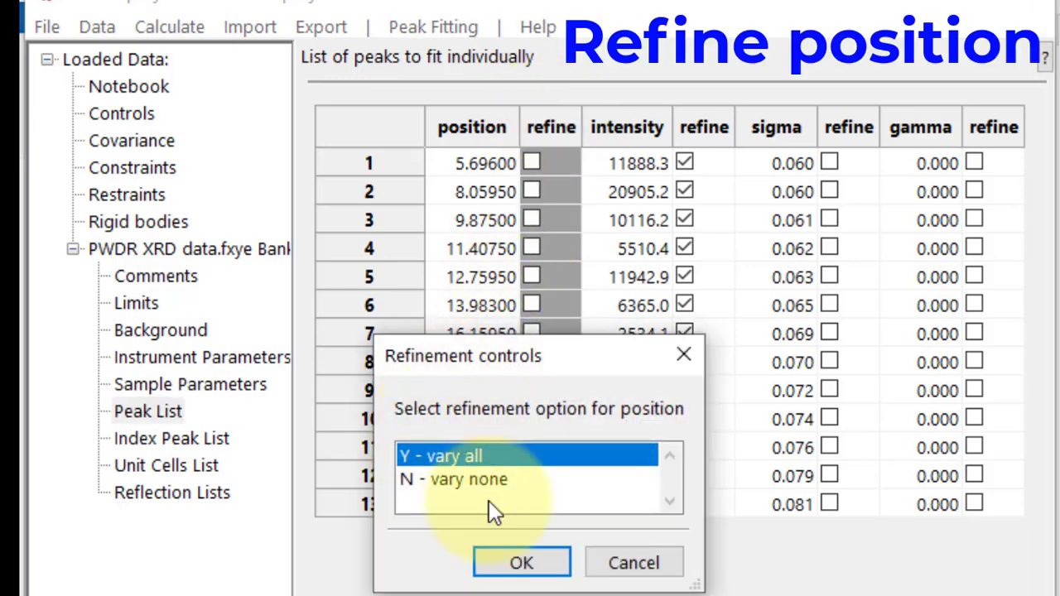
{"action": "left_click", "coordinate": [502, 561]}
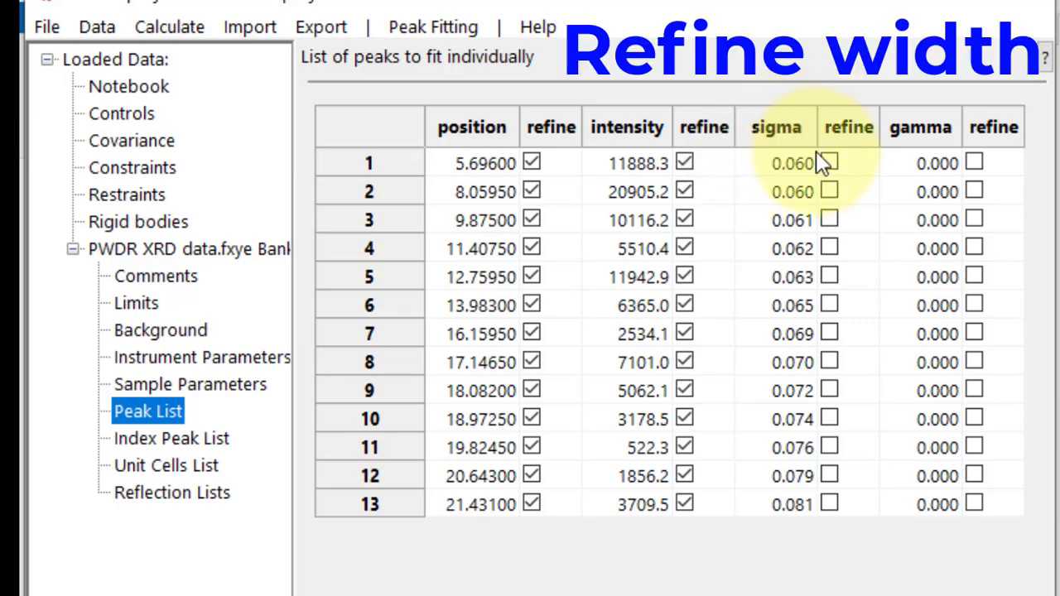
{"action": "left_click", "coordinate": [847, 131]}
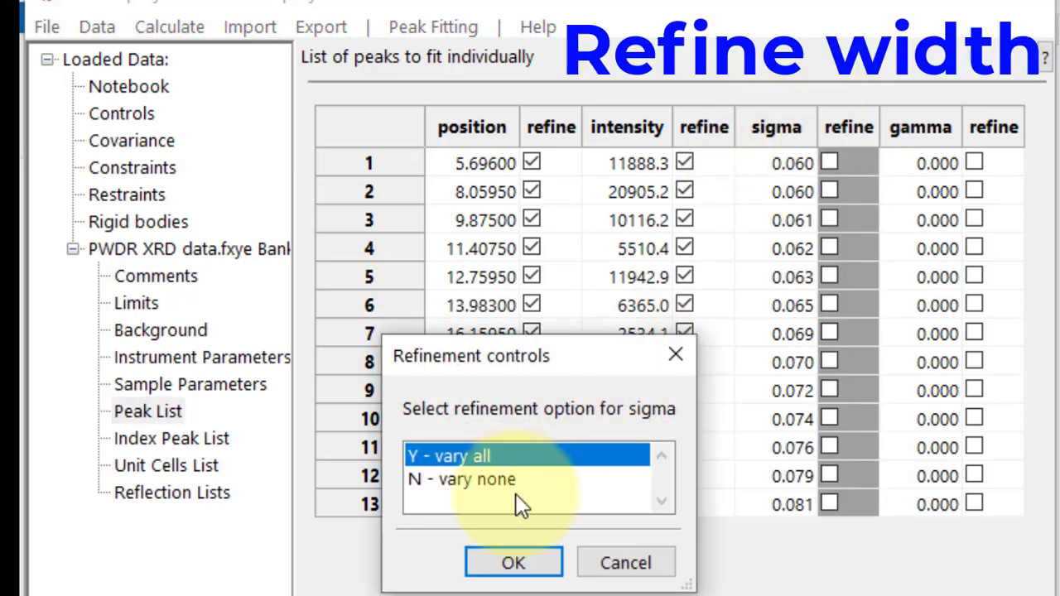
{"action": "left_click", "coordinate": [487, 571]}
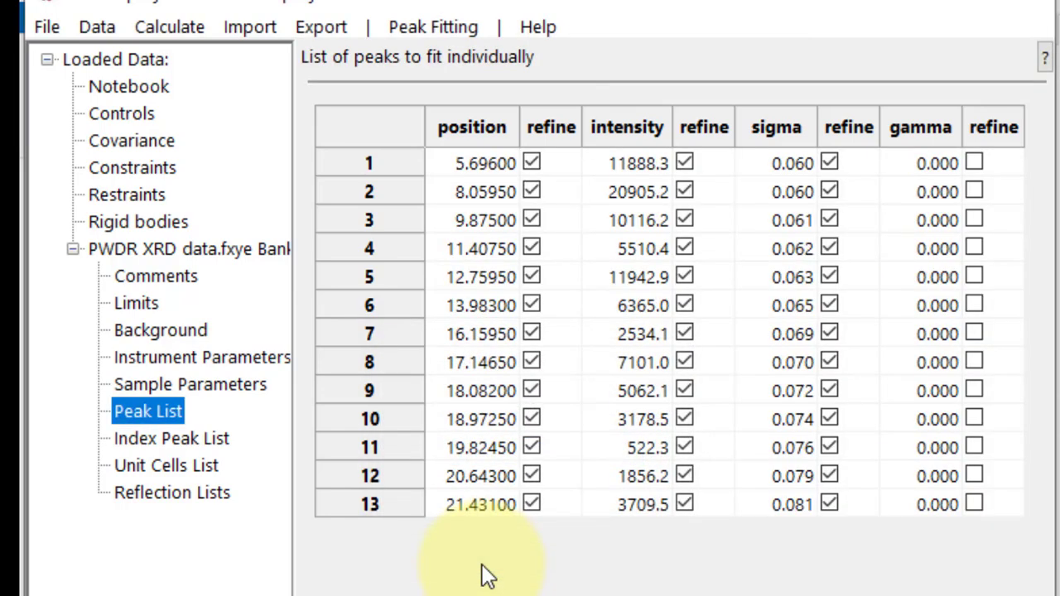
{"action": "left_click", "coordinate": [458, 27]}
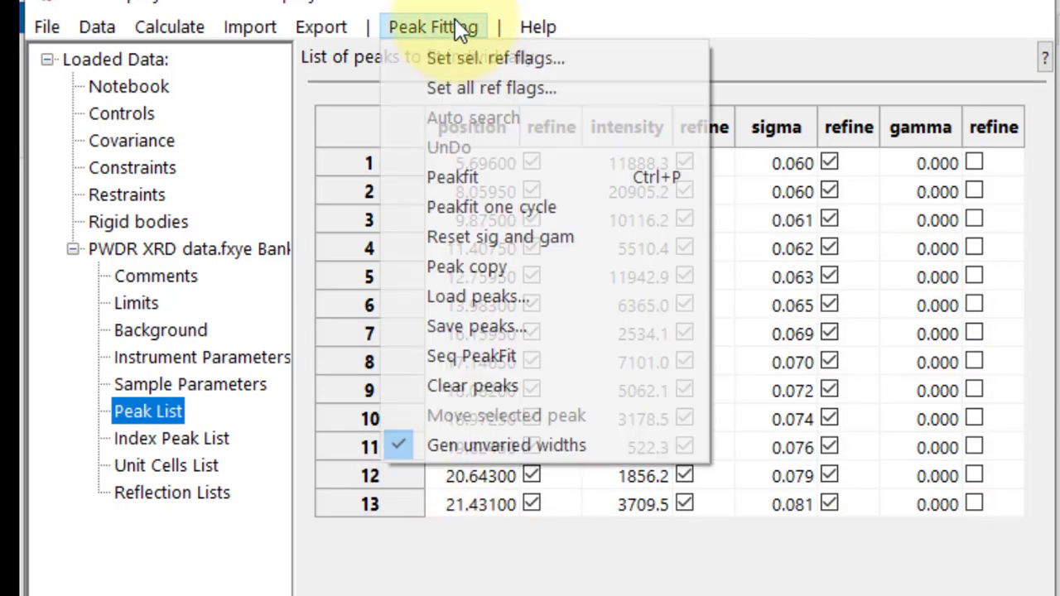
Step: Run Peakfit on all peaks, saving the project as Indexing.gpx first
{"action": "left_click", "coordinate": [459, 177]}
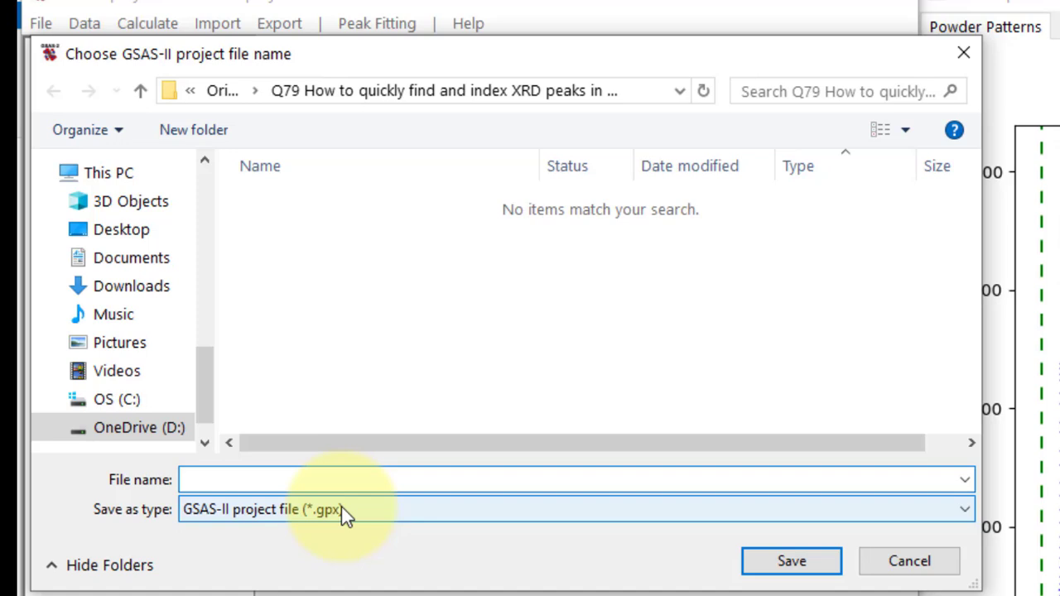
{"action": "left_click", "coordinate": [338, 480]}
{"action": "type", "text": "l"}
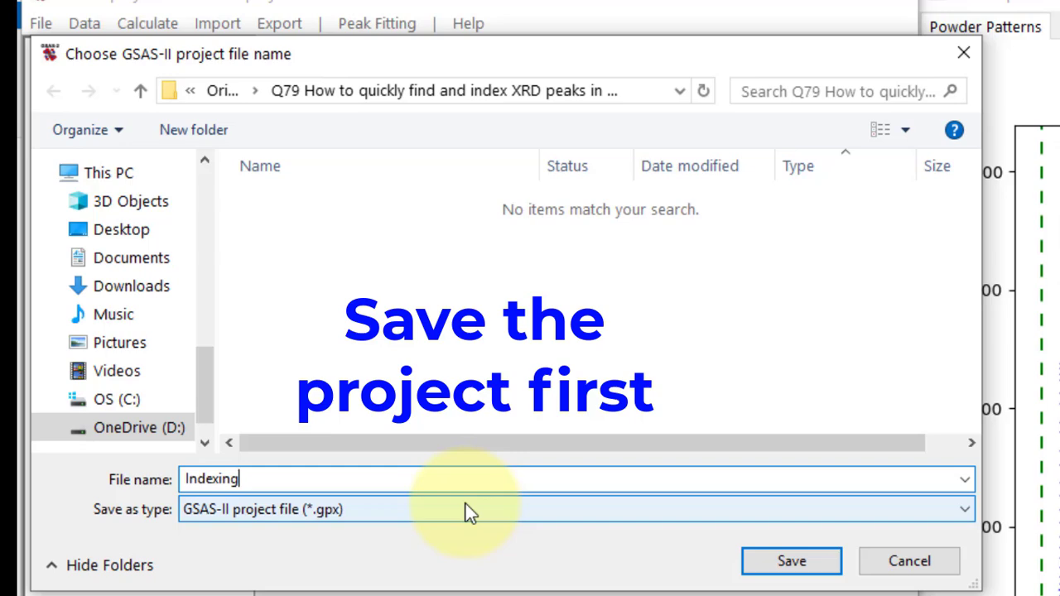
{"action": "left_click", "coordinate": [763, 577]}
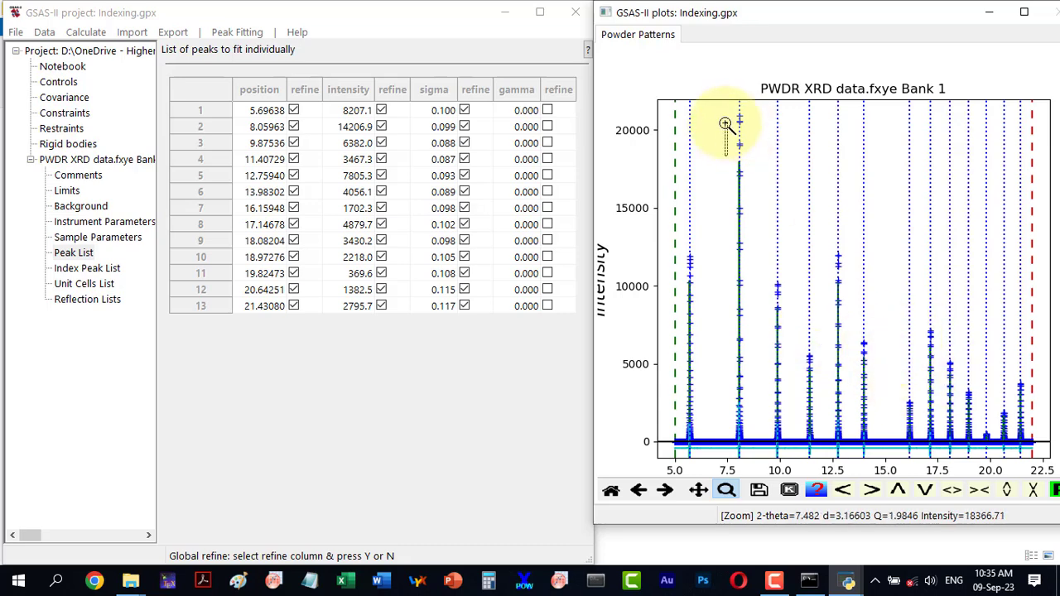
{"action": "left_click_drag", "start_coordinate": [726, 125], "coordinate": [748, 451]}
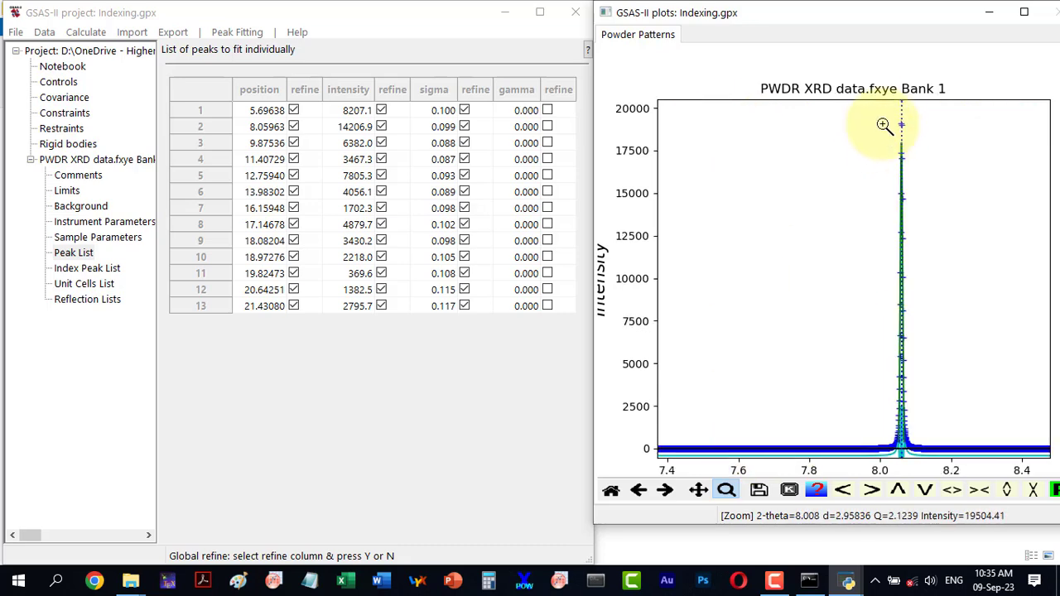
{"action": "left_click_drag", "start_coordinate": [883, 124], "coordinate": [915, 454]}
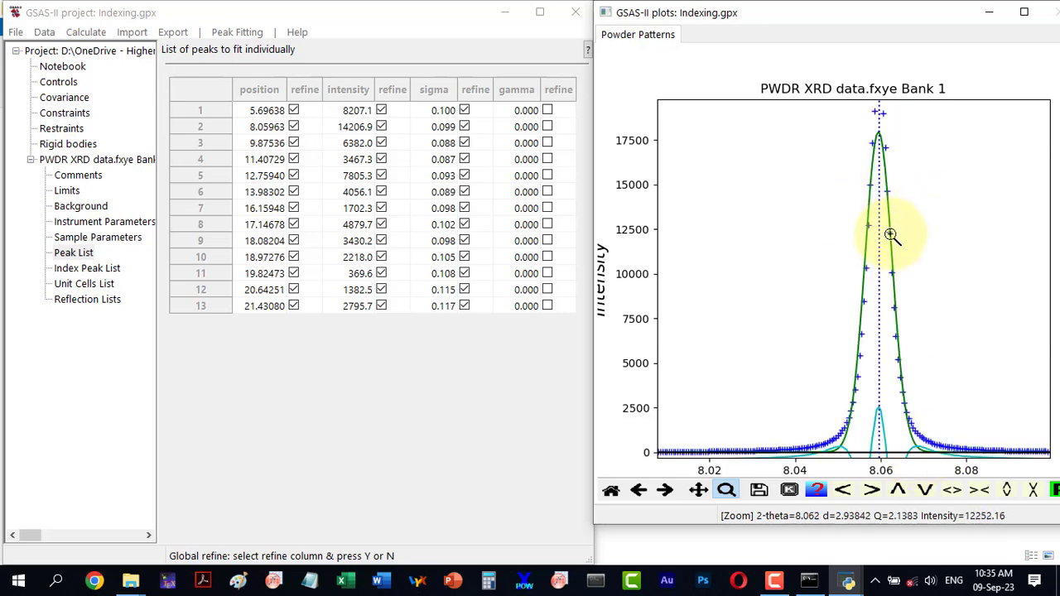
{"action": "left_click", "coordinate": [611, 489]}
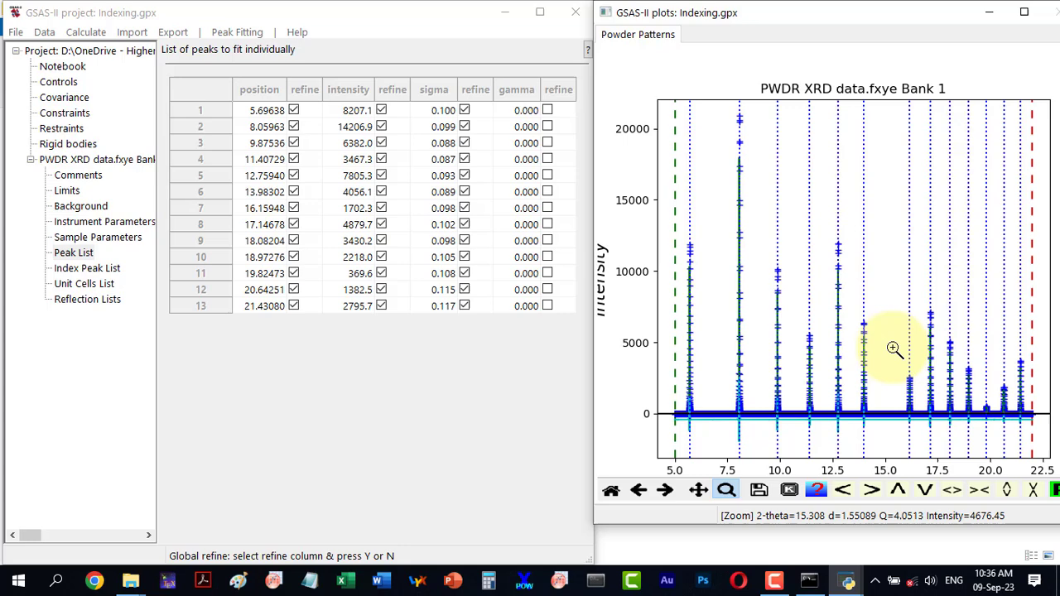
{"action": "left_click_drag", "start_coordinate": [894, 349], "coordinate": [918, 435]}
{"action": "left_click_drag", "start_coordinate": [843, 196], "coordinate": [869, 421]}
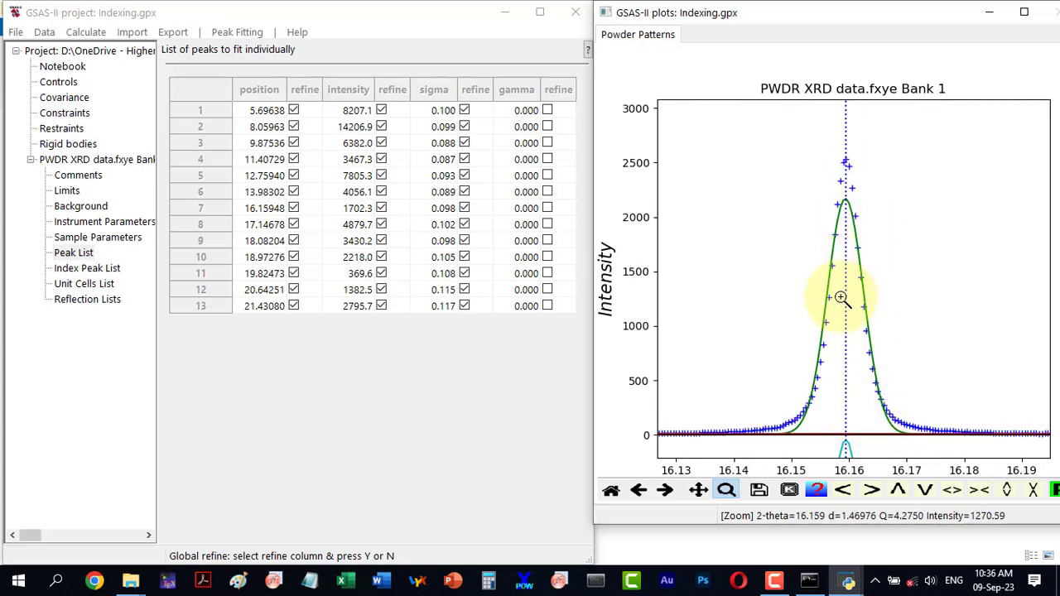
{"action": "left_click", "coordinate": [610, 490]}
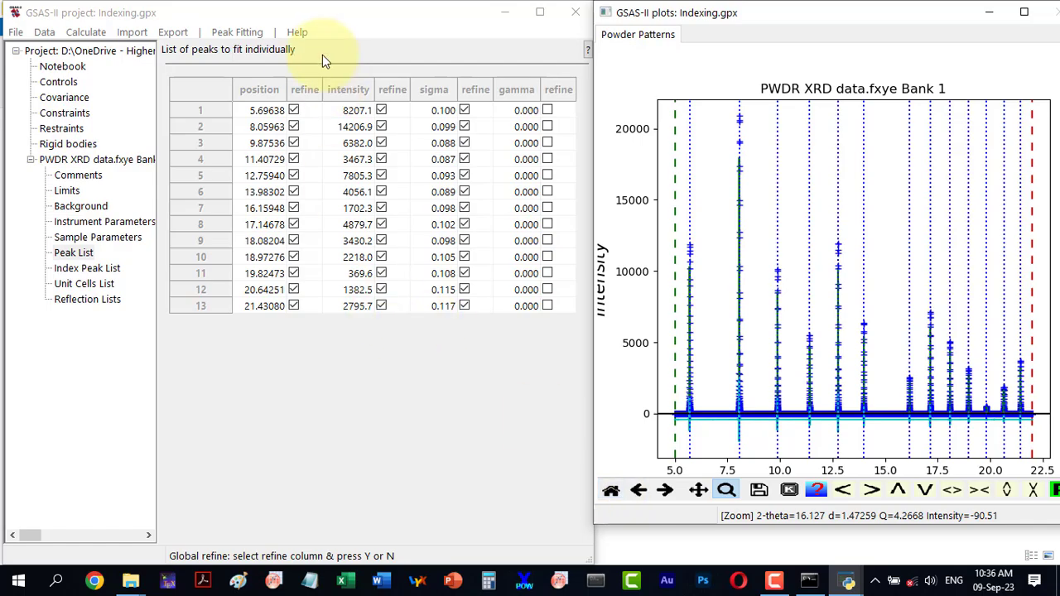
Step: Set position, intensity and sigma refinement to 'N - vary none' for all 13 peaks
{"action": "double_click", "coordinate": [302, 91]}
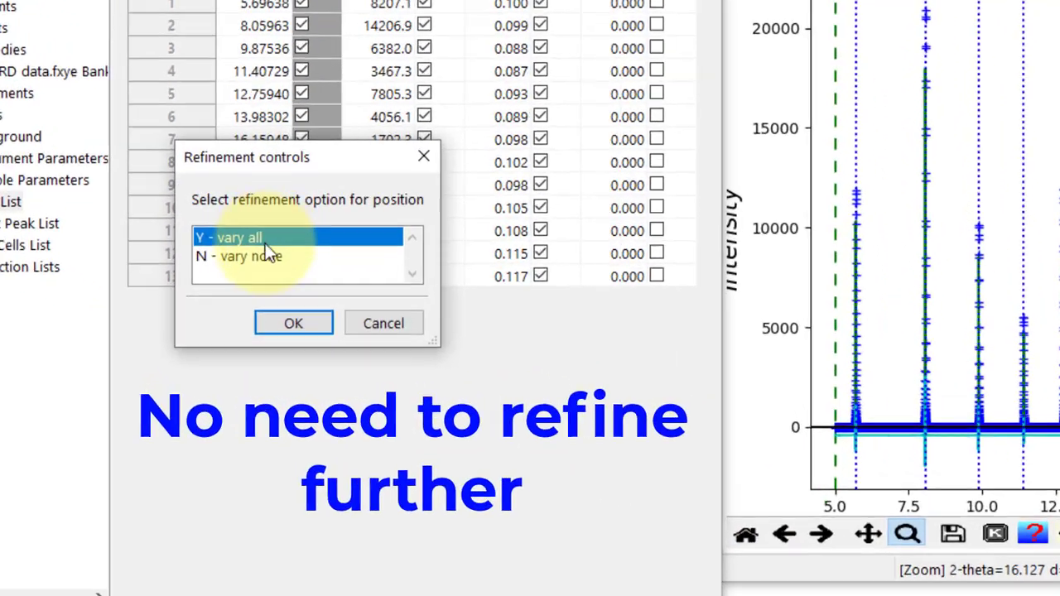
{"action": "left_click", "coordinate": [265, 295]}
{"action": "left_click", "coordinate": [285, 296]}
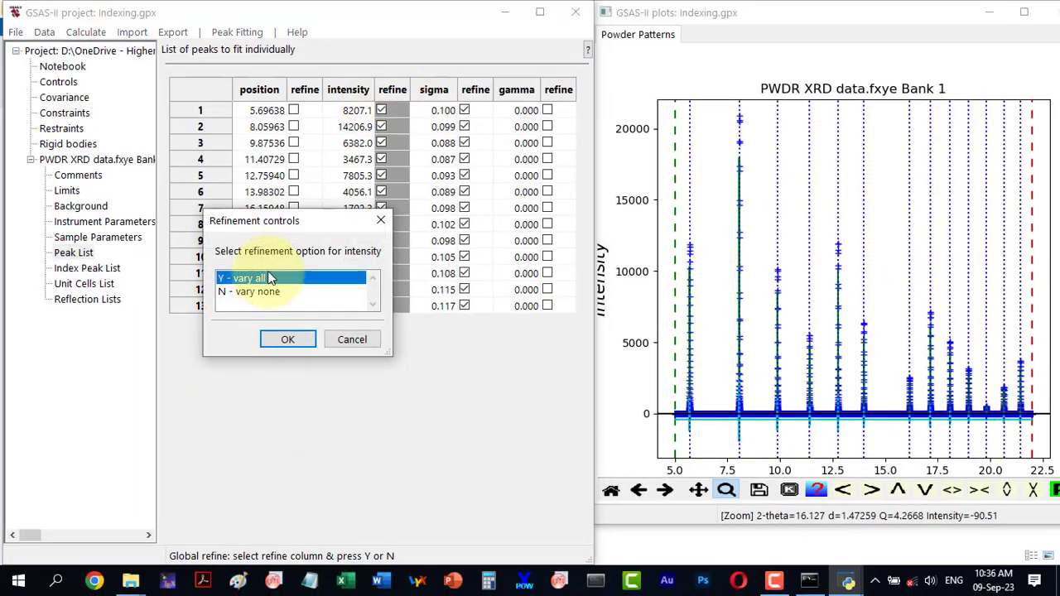
{"action": "left_click", "coordinate": [266, 290]}
{"action": "left_click", "coordinate": [287, 337]}
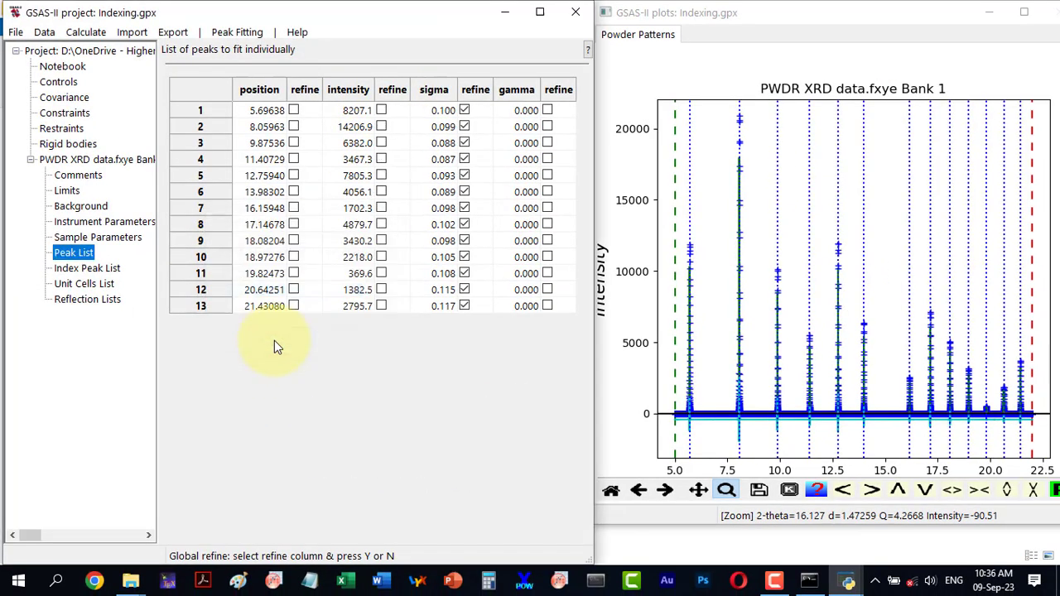
{"action": "left_click", "coordinate": [465, 93]}
{"action": "left_click", "coordinate": [265, 294]}
{"action": "left_click", "coordinate": [267, 338]}
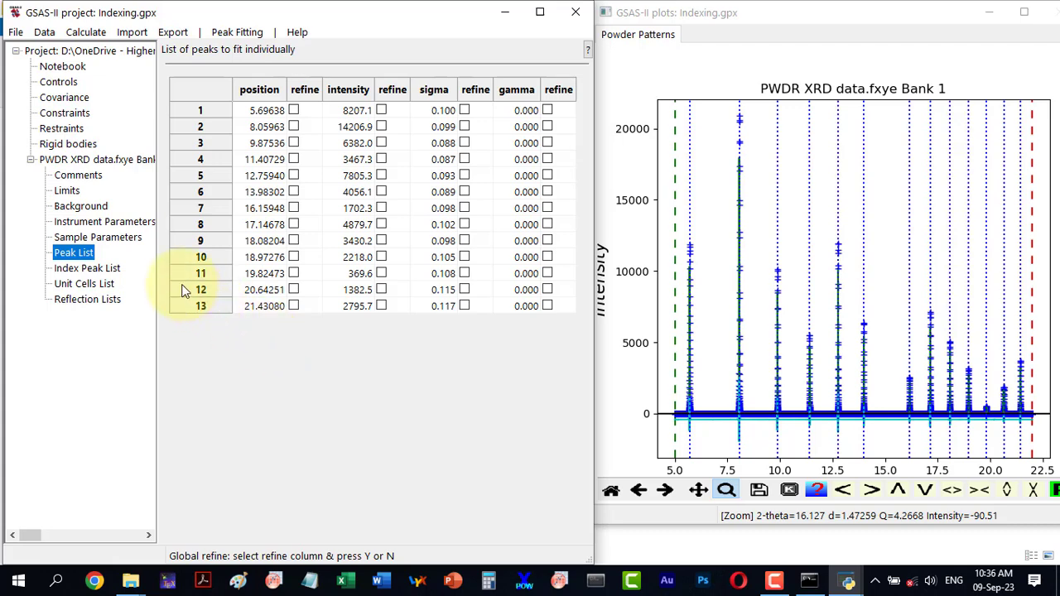
{"action": "left_click", "coordinate": [105, 270]}
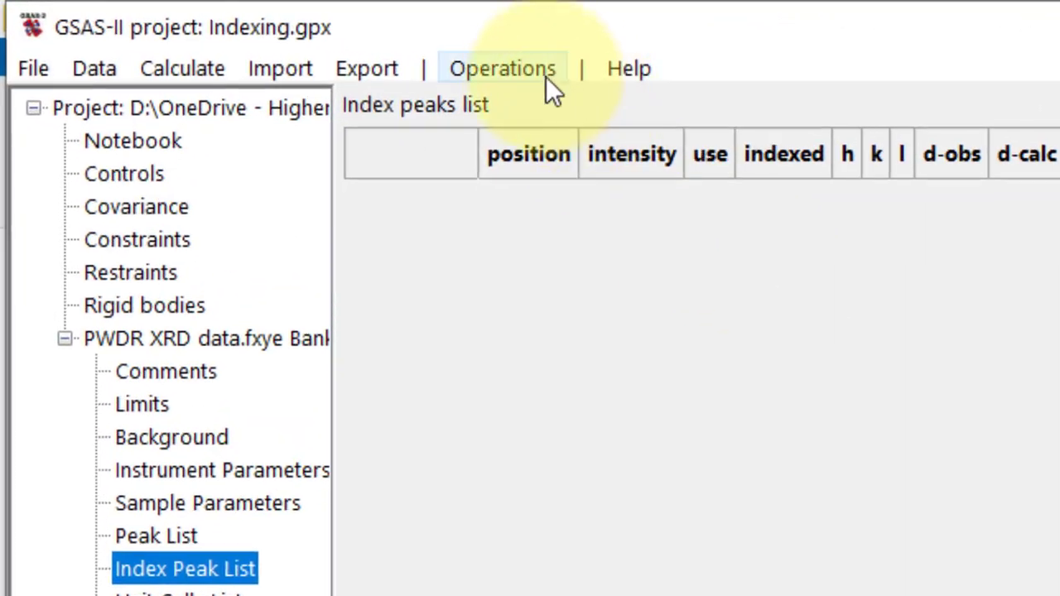
Step: Load/Reload the 13 fitted peaks into the Index Peak List, then show Unit Cells List
{"action": "left_click", "coordinate": [251, 33]}
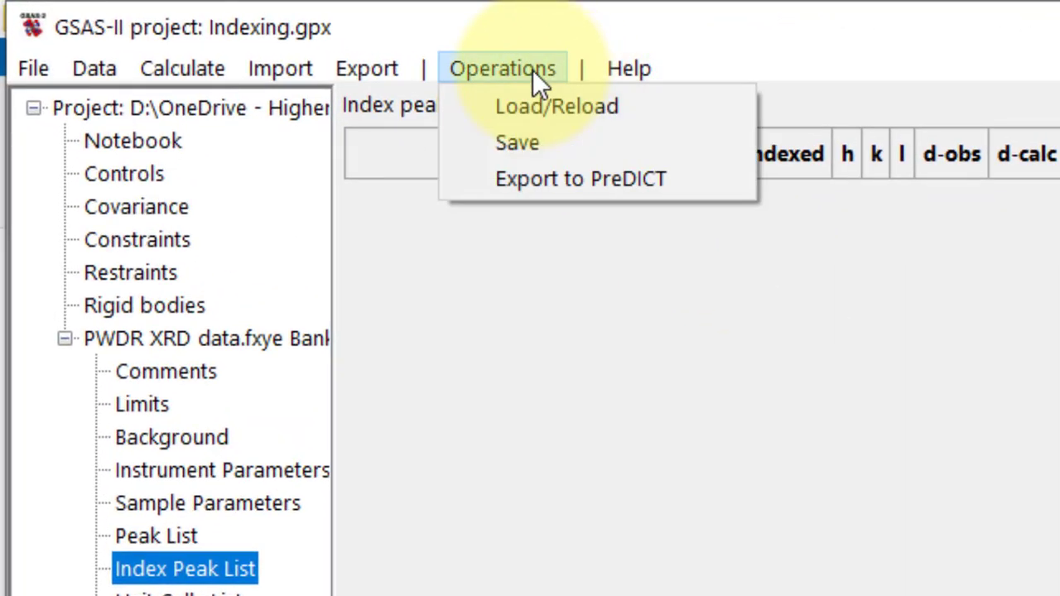
{"action": "left_click", "coordinate": [534, 103]}
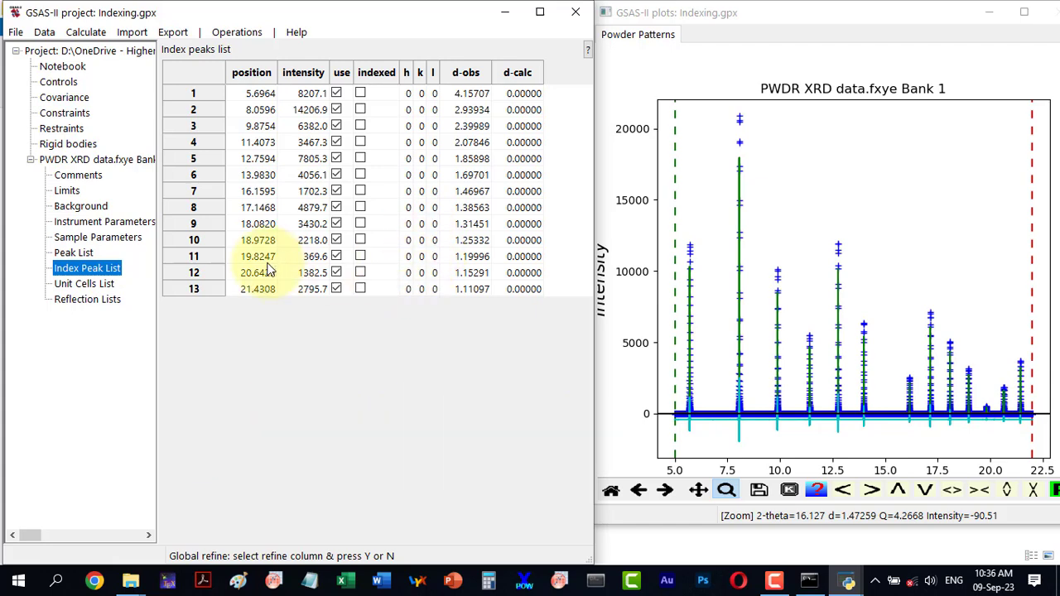
{"action": "left_click", "coordinate": [97, 285]}
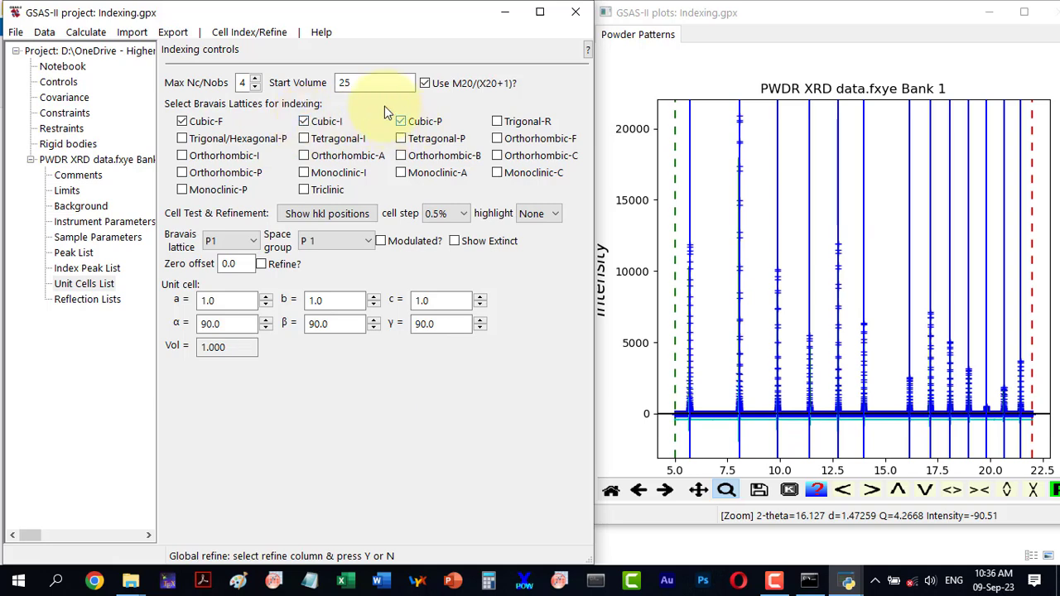
Step: Run Index Cell against the Cubic-F, I and P lattices to list candidate cells
{"action": "left_click", "coordinate": [278, 33]}
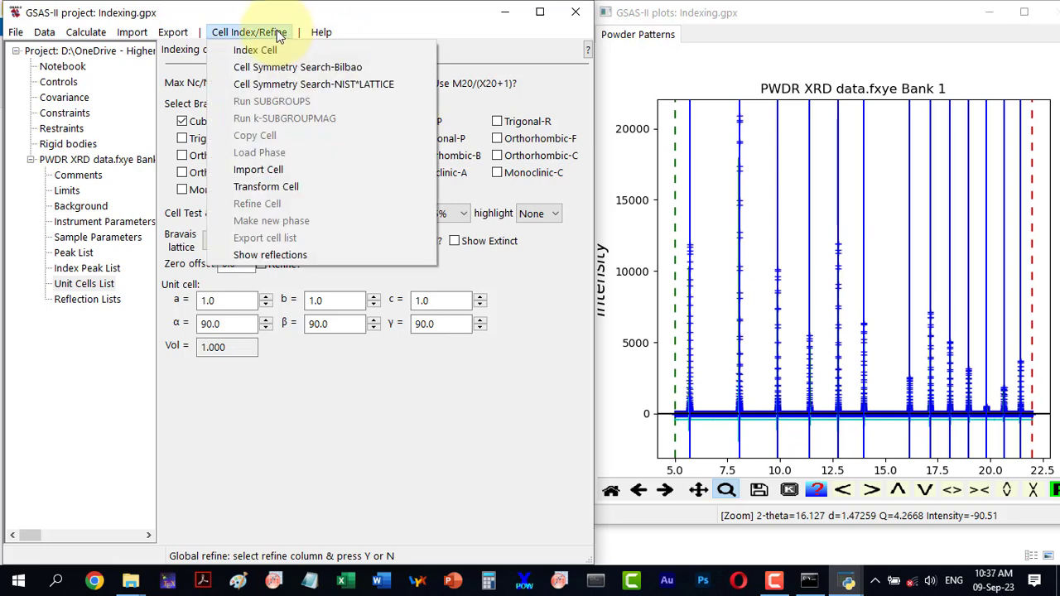
{"action": "left_click", "coordinate": [263, 50]}
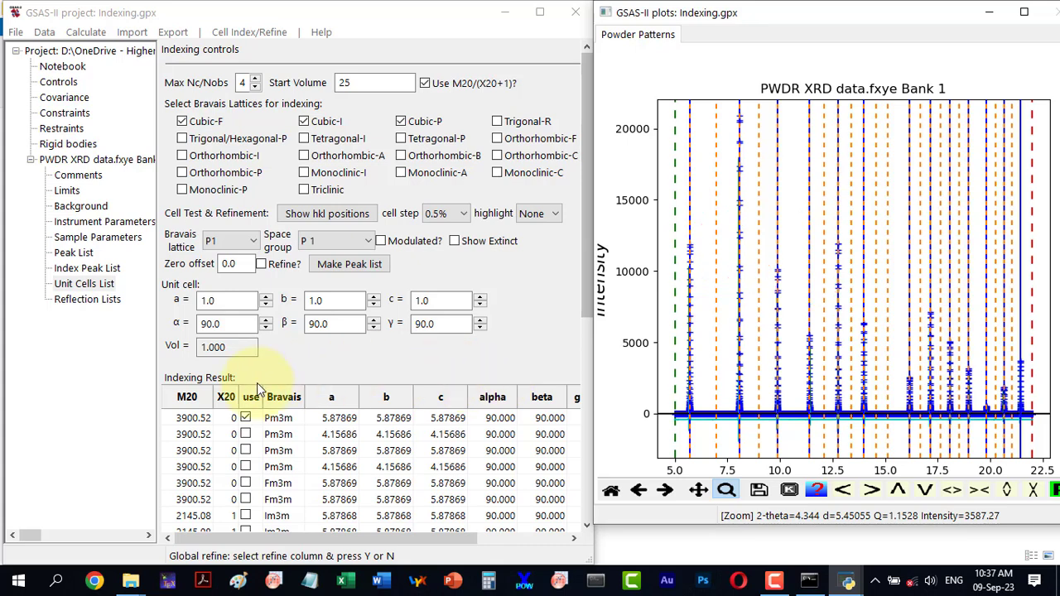
Step: Use the second Pm3m cell (a = 4.15686 Å) and list each peak's hkl
{"action": "left_click", "coordinate": [194, 420]}
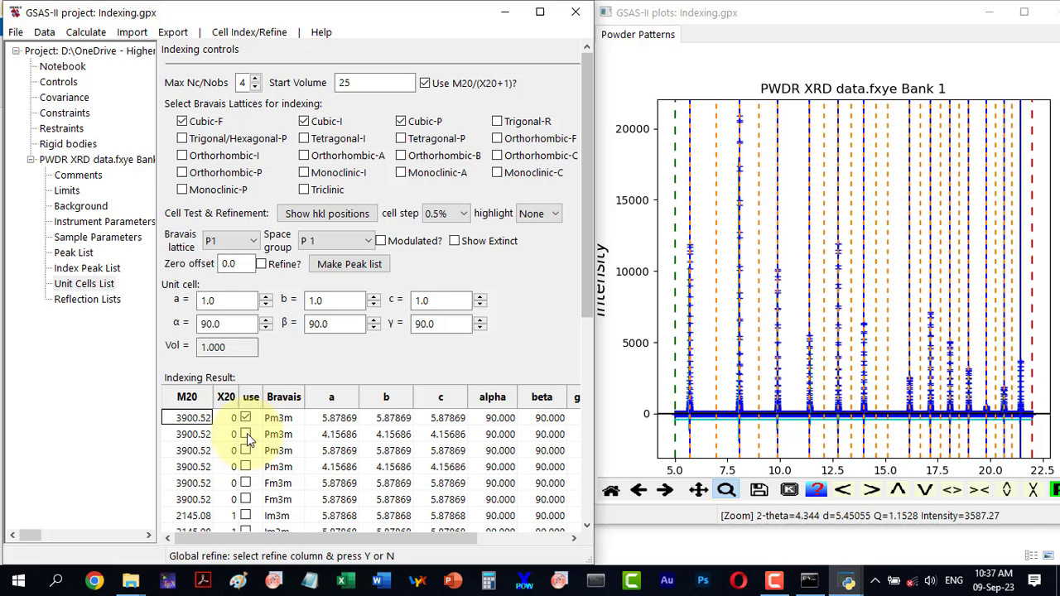
{"action": "left_click", "coordinate": [246, 433]}
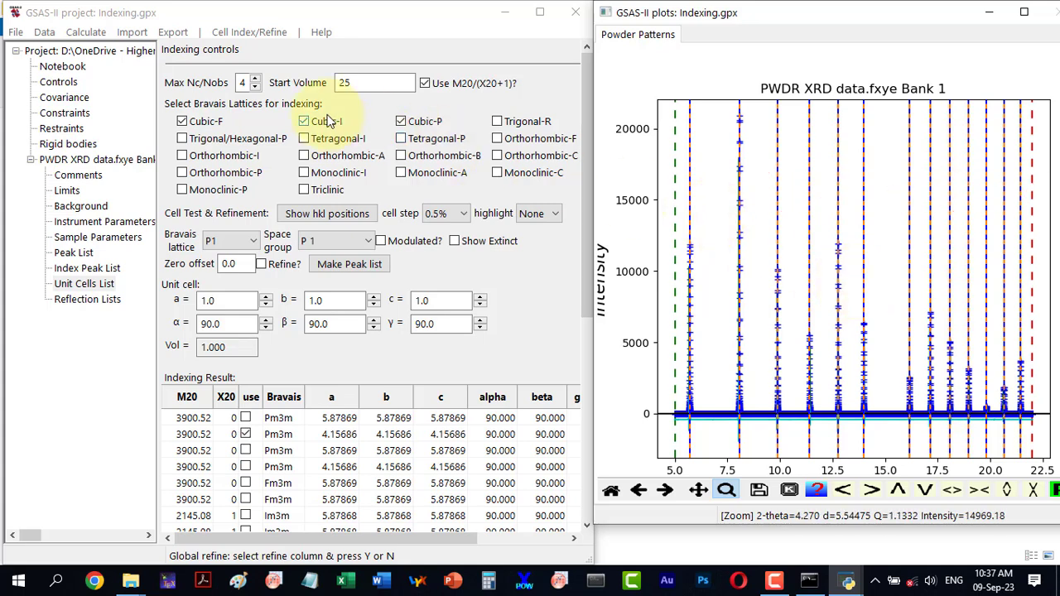
{"action": "left_click", "coordinate": [83, 268]}
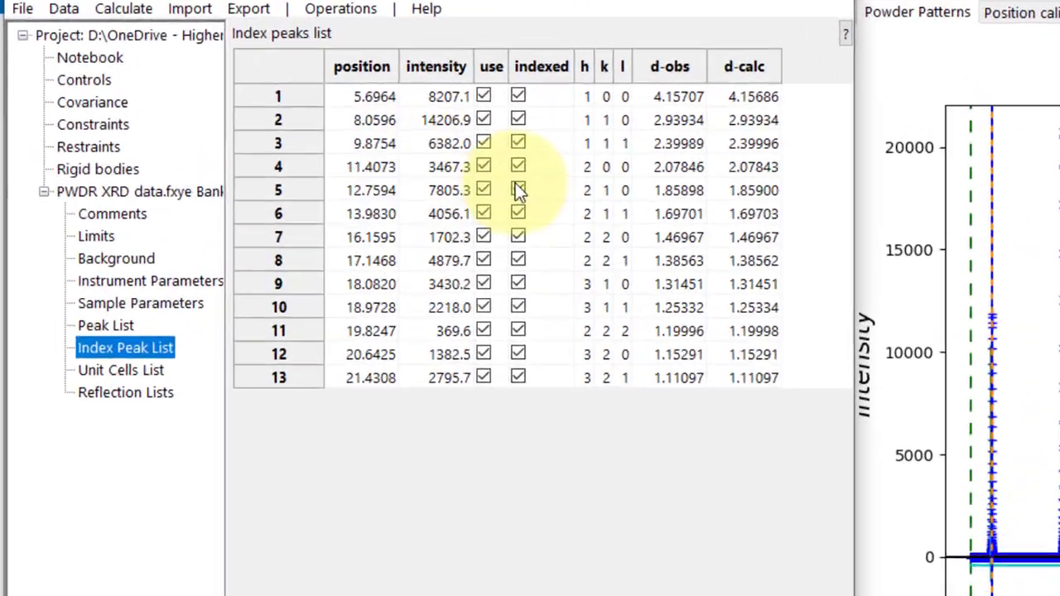